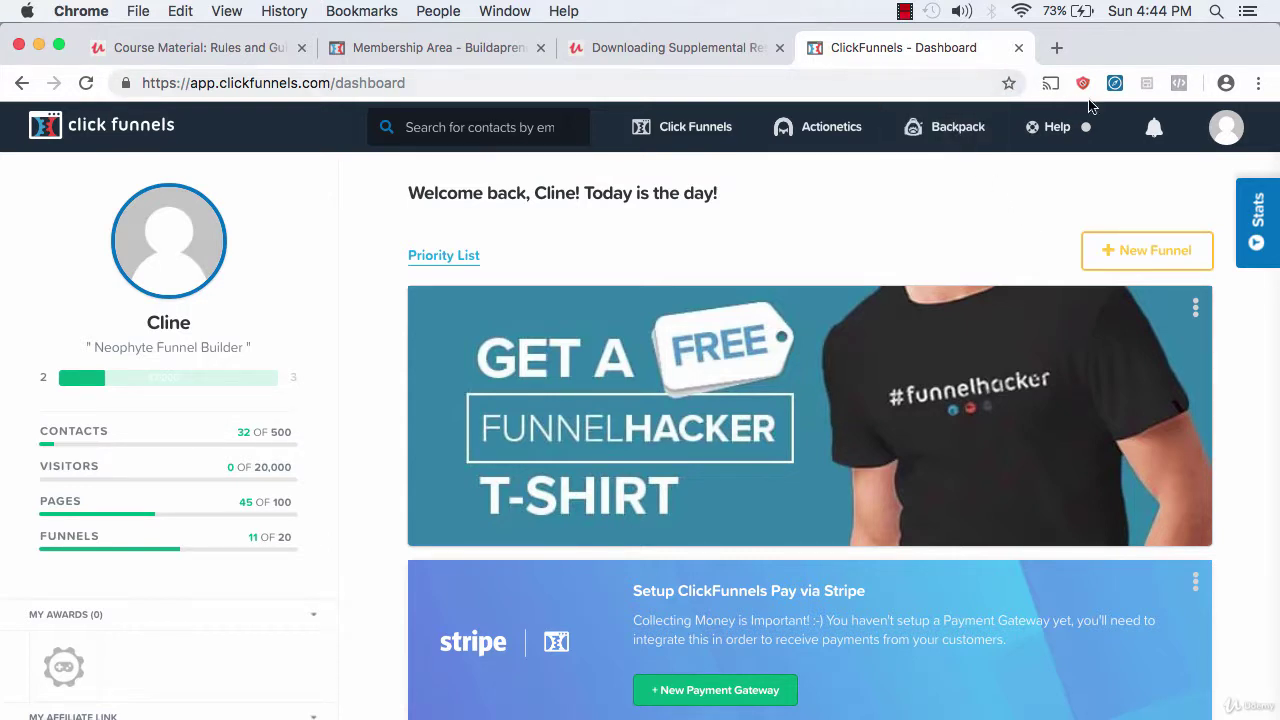
# Step: Bring up the account dropdown from the profile avatar at the top right of the dashboard
pyautogui.moveTo(1222, 135)
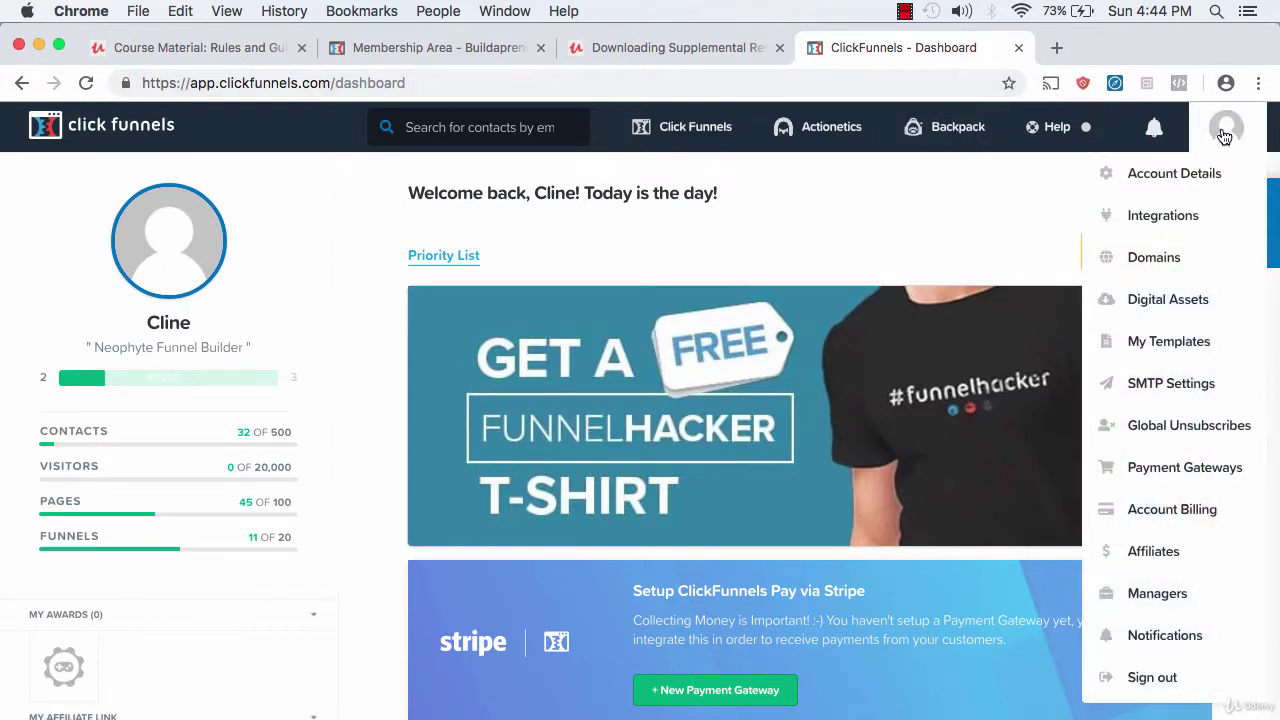
# Step: Go from Domains to Add New Domain and review the register-new or use-existing options
pyautogui.click(1153, 260)
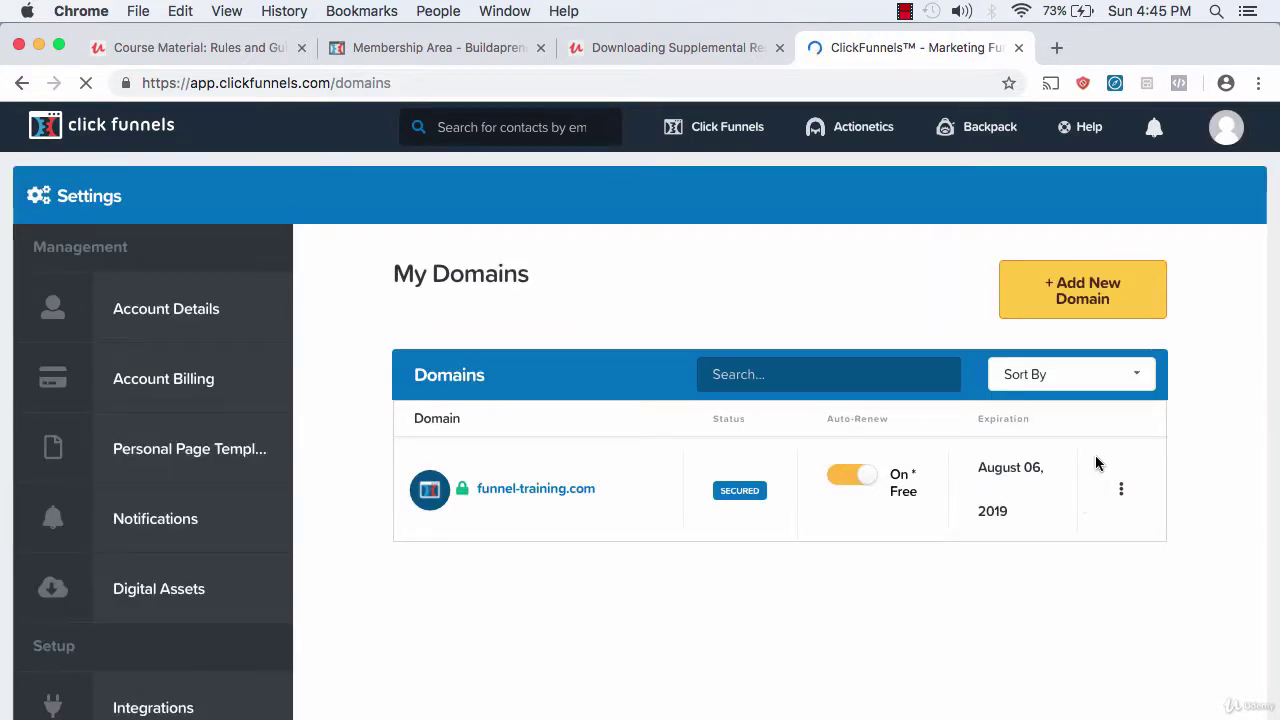
pyautogui.click(1075, 307)
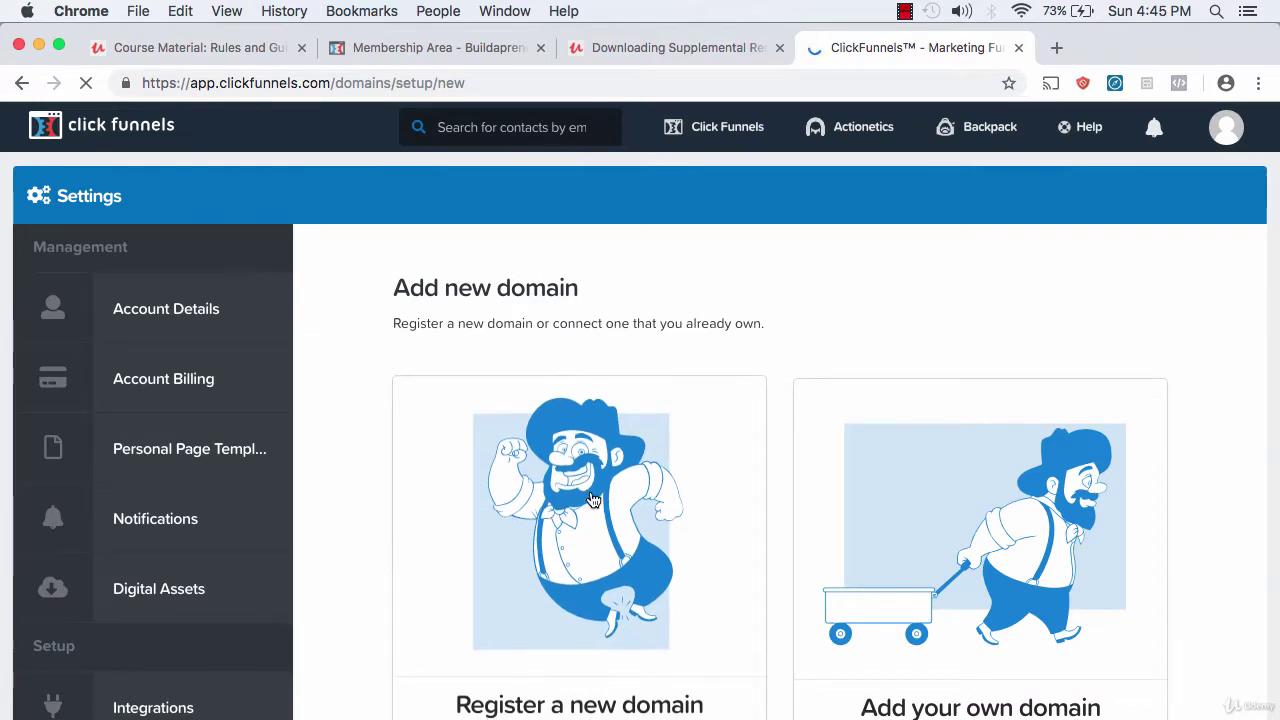
pyautogui.scroll(-5, 591, 494)
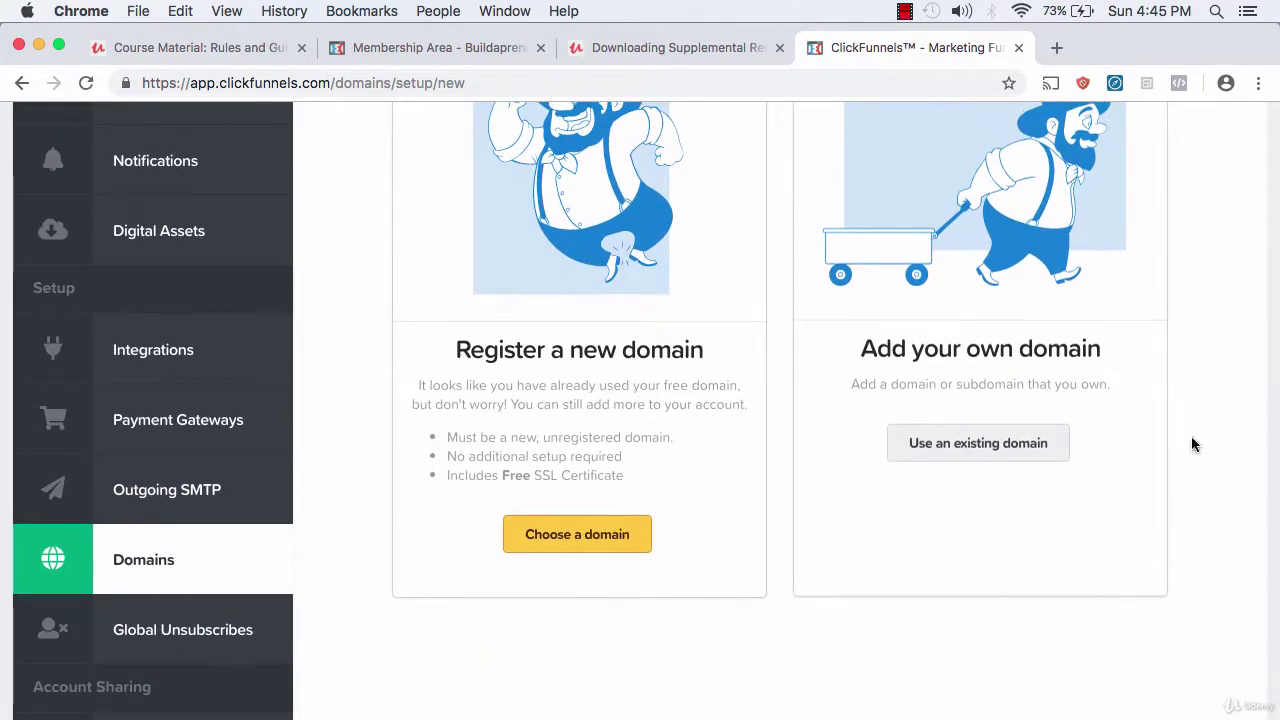
pyautogui.scroll(2, 1203, 373)
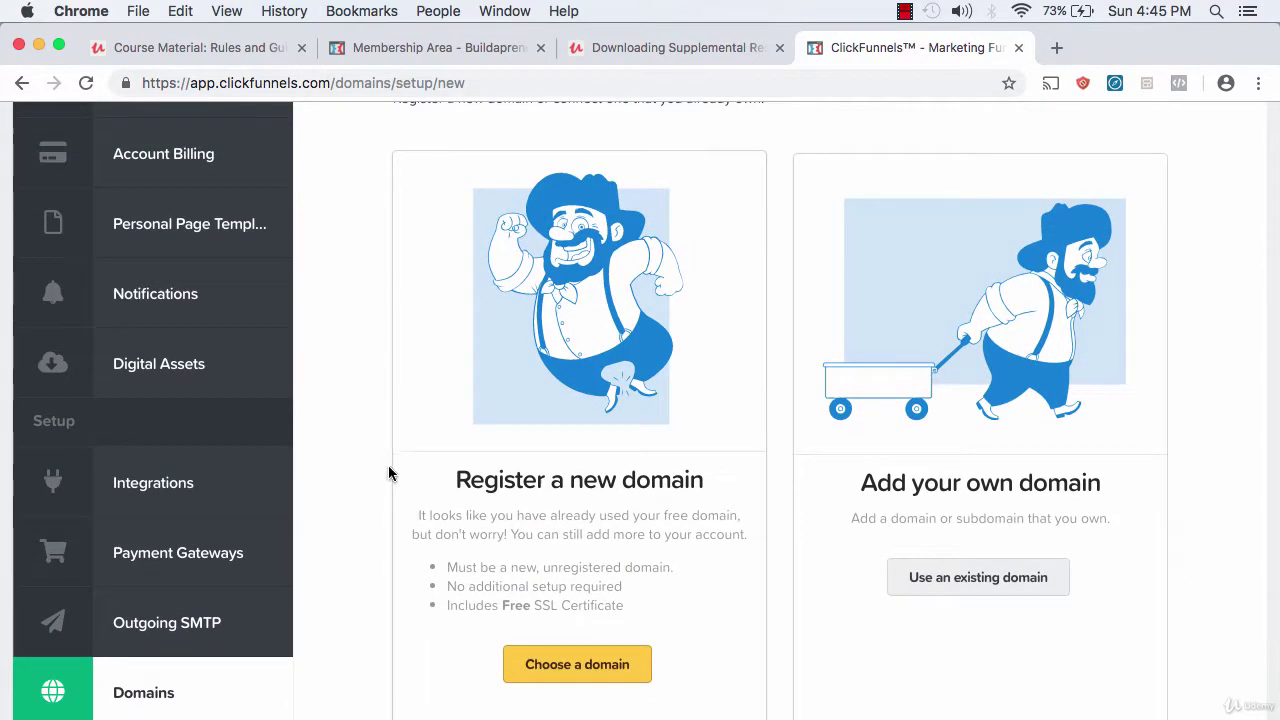
pyautogui.scroll(-3, 474, 557)
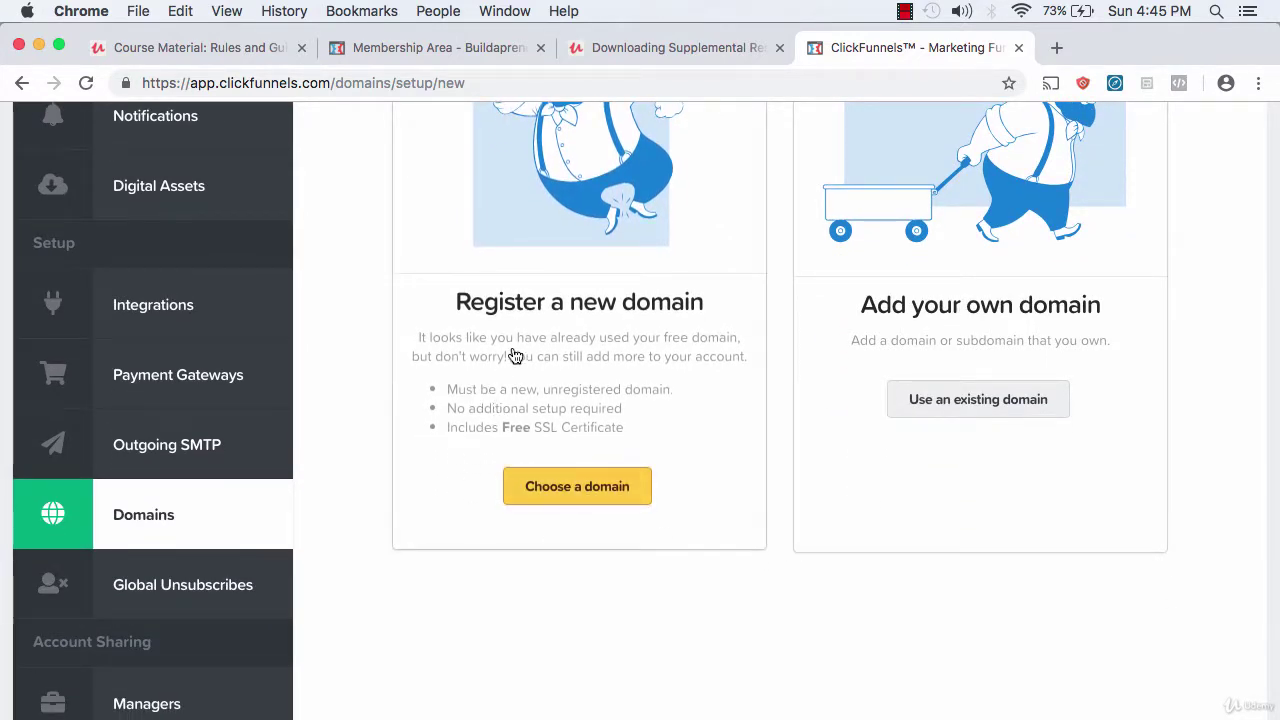
pyautogui.scroll(-1, 514, 356)
pyautogui.scroll(-1, 514, 356)
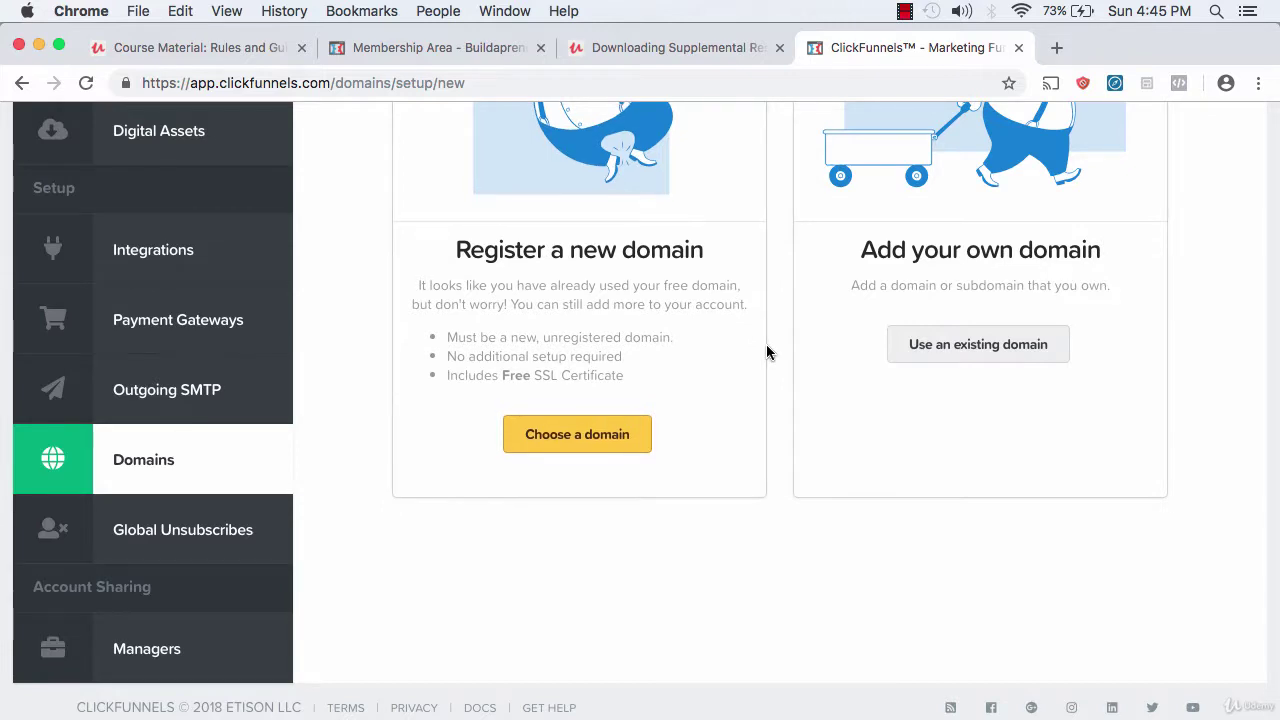
# Step: Choose to register a new domain, reaching the empty Search available domains page
pyautogui.click(589, 440)
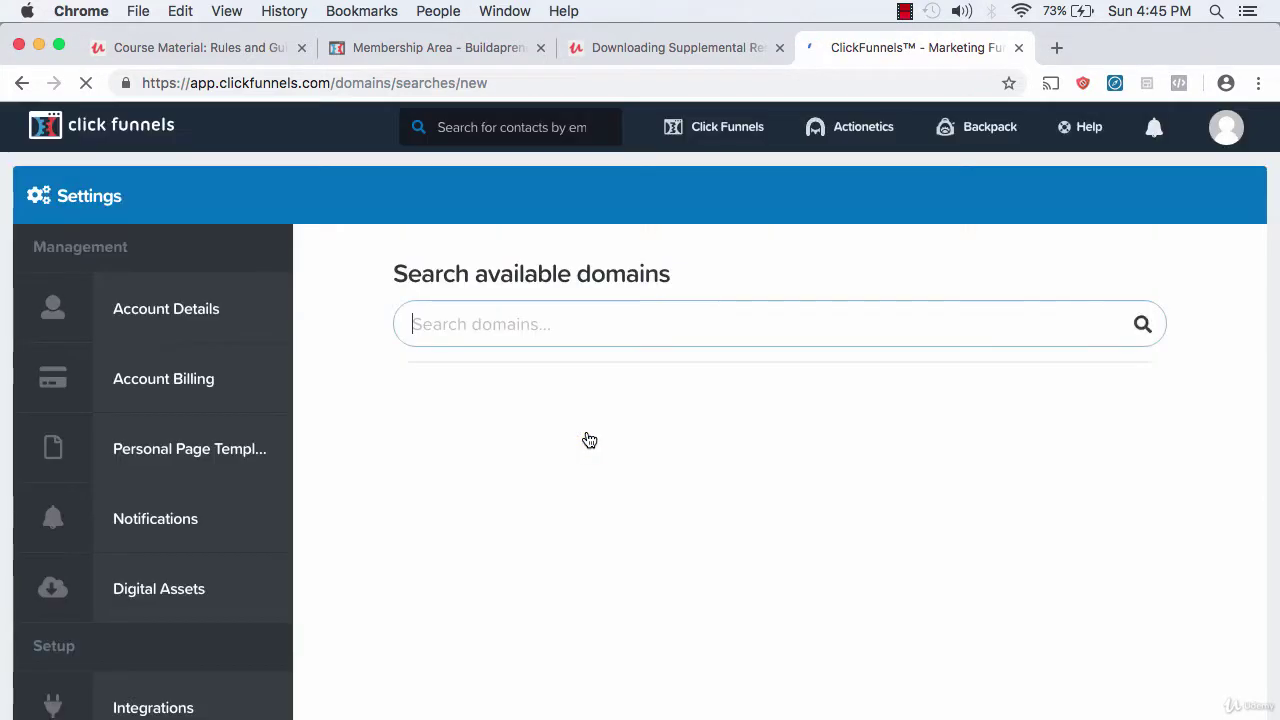
pyautogui.scroll(-1, 589, 440)
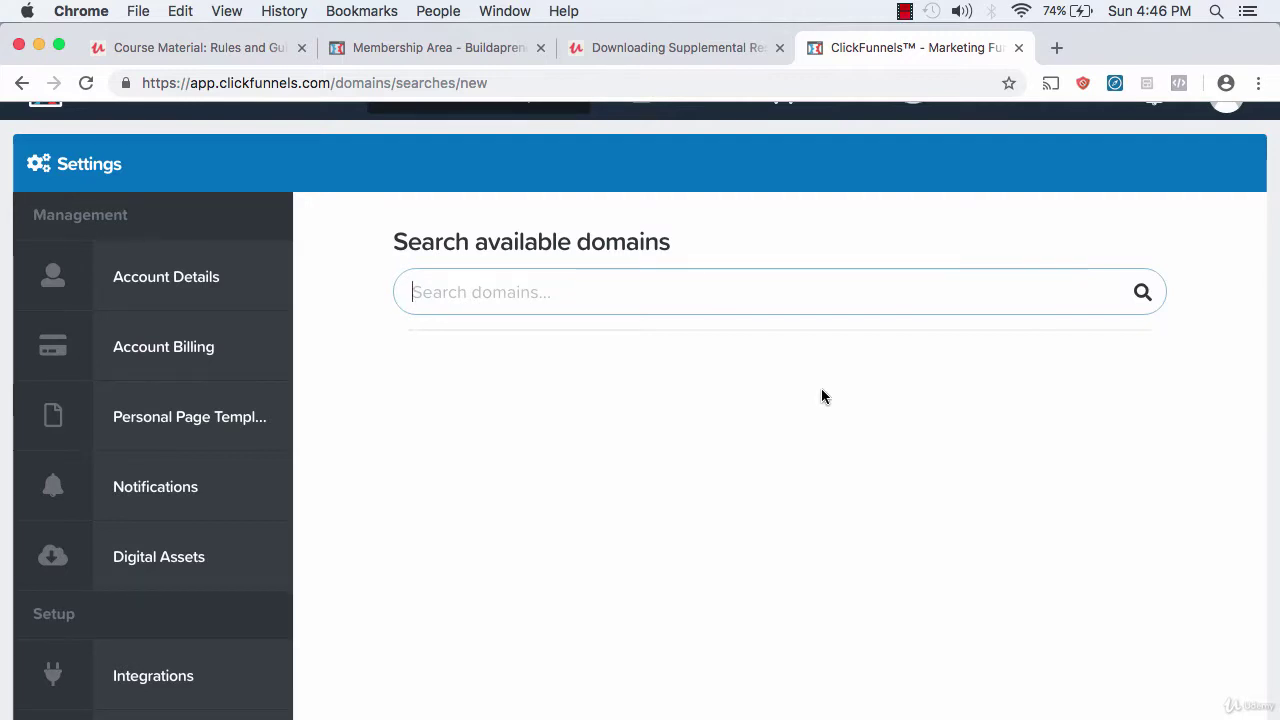
pyautogui.scroll(1, 590, 300)
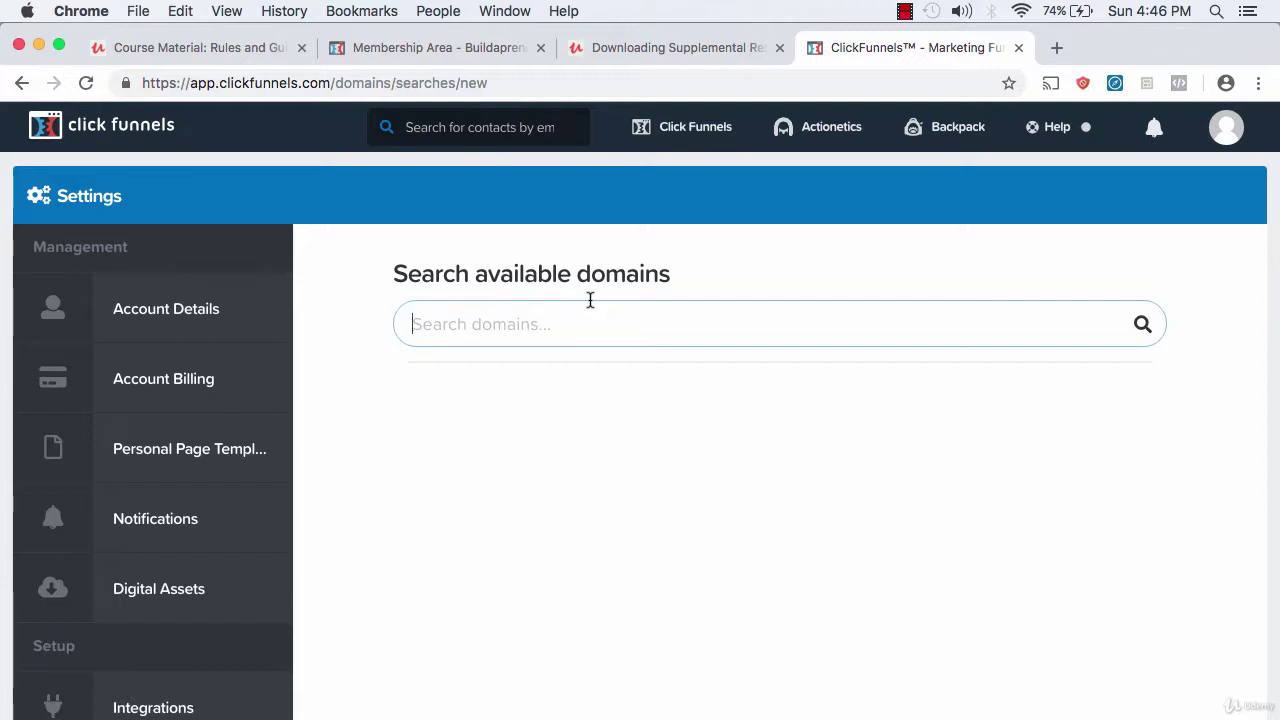
# Step: Search for a personalised udemycourse domain name and review its $20 endings like .com and .net
pyautogui.write('blaines')
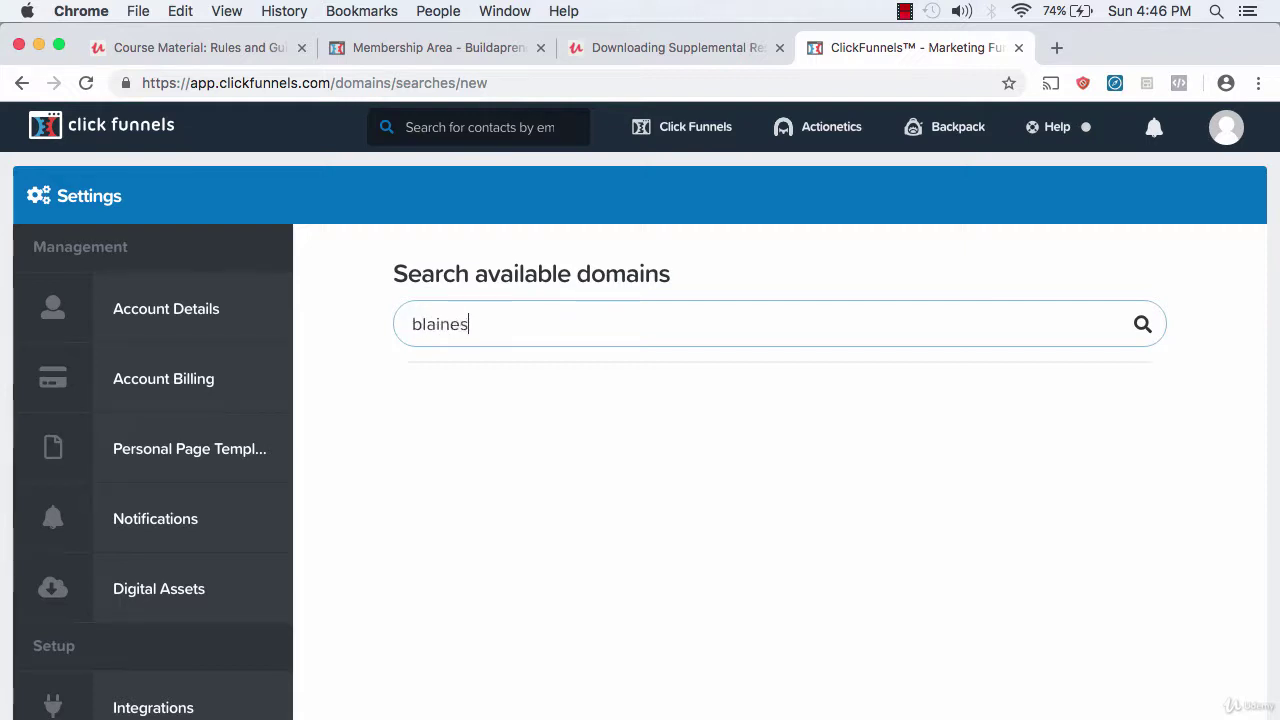
pyautogui.write('udemycourse')
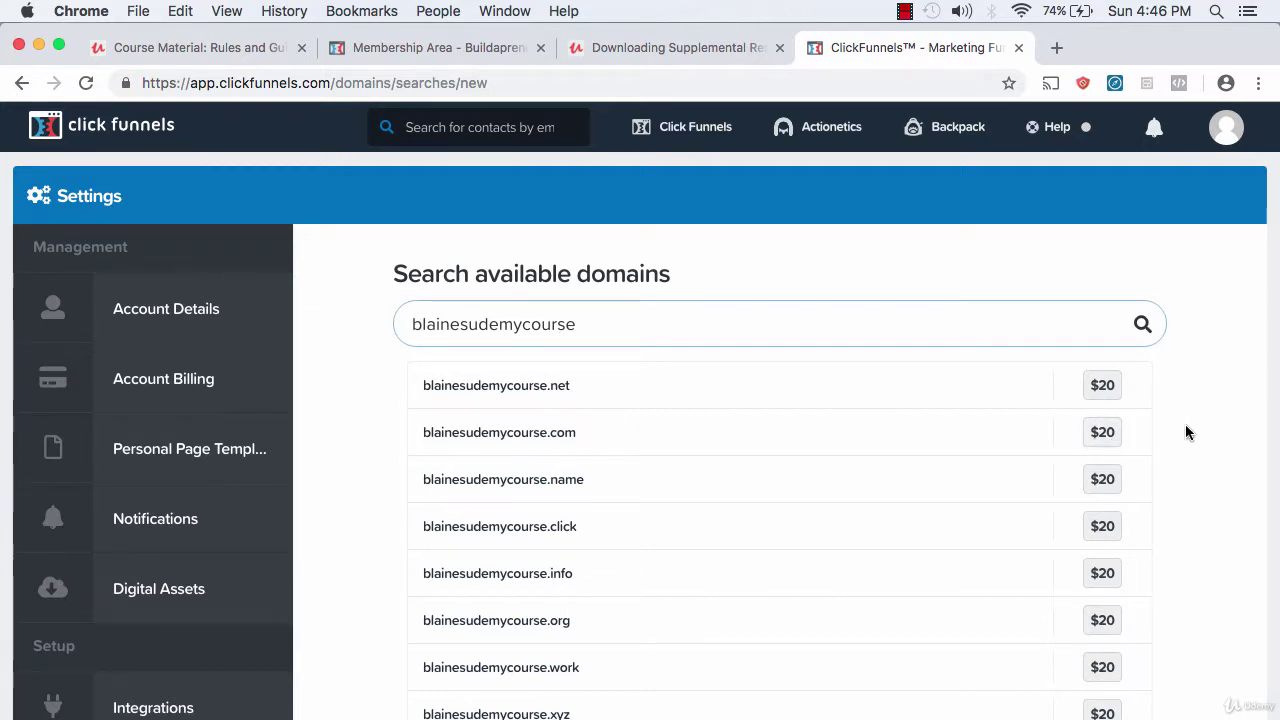
pyautogui.scroll(-3, 712, 456)
pyautogui.scroll(3, 712, 456)
pyautogui.scroll(-1, 677, 505)
pyautogui.scroll(1, 677, 505)
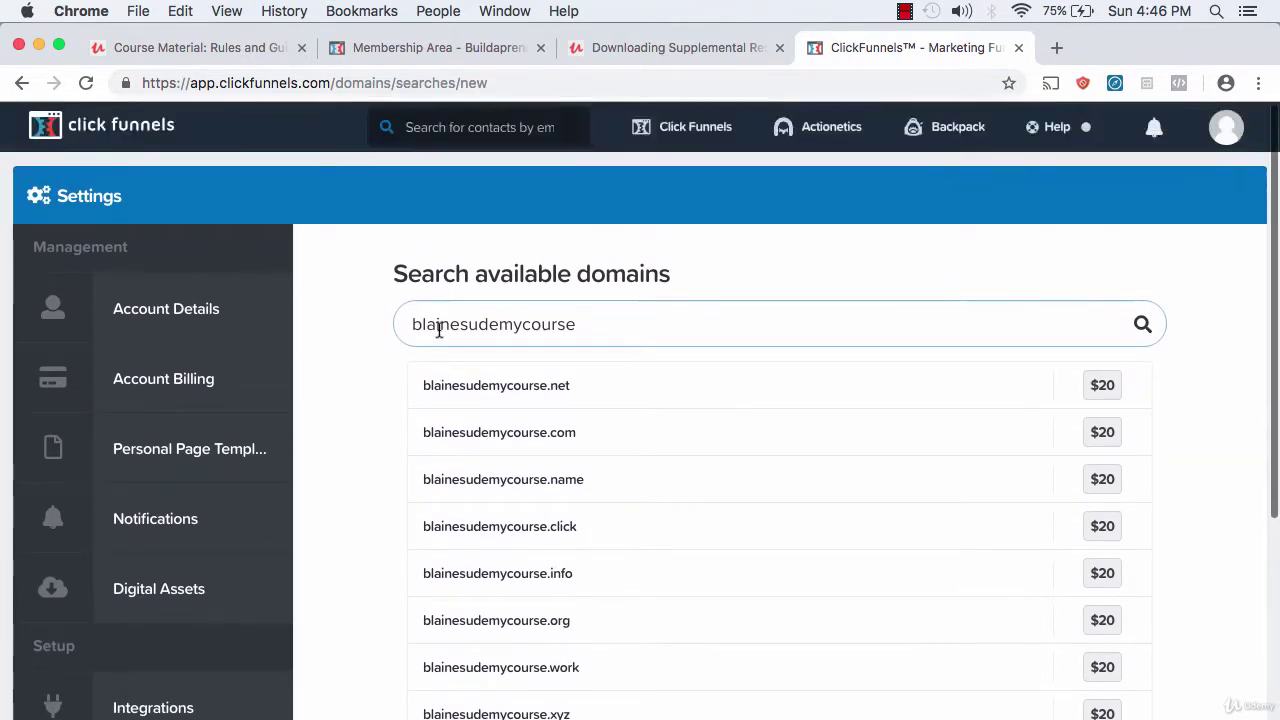
# Step: Replace the search with 'bestudemycourse' and browse its nine available endings, including .xyz, at $20 each
pyautogui.doubleClick(448, 316)
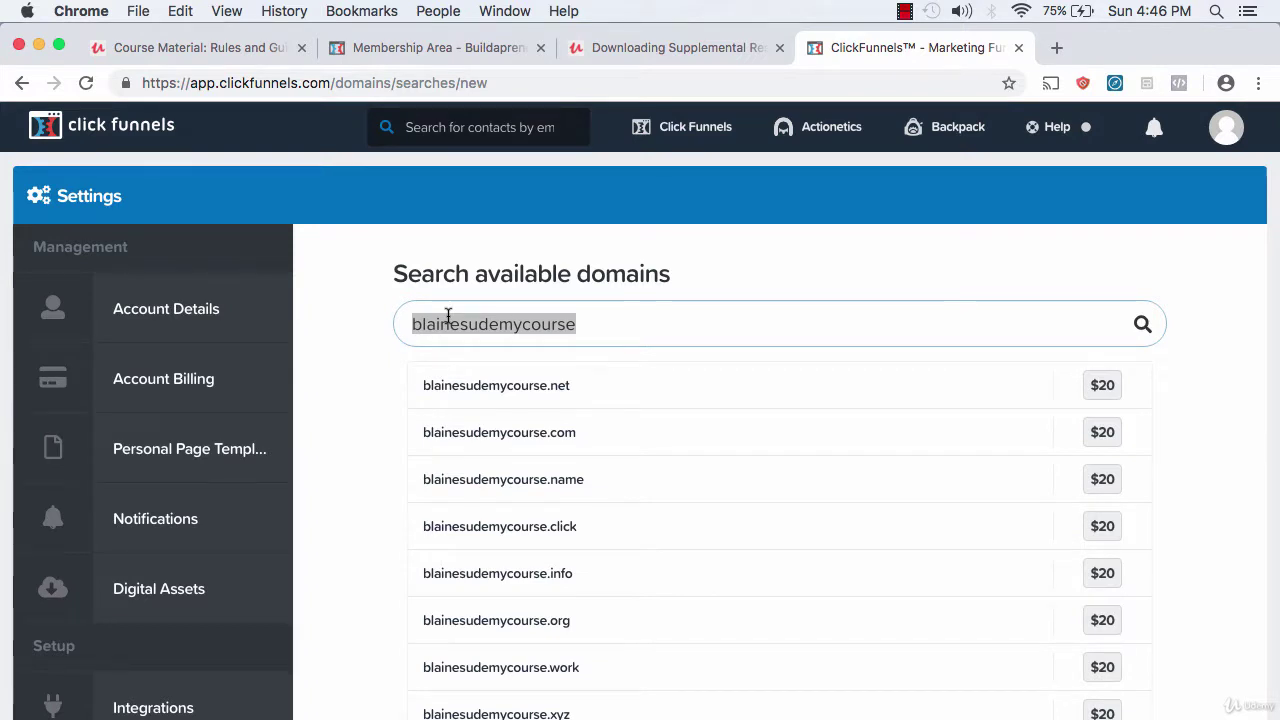
pyautogui.write('bes')
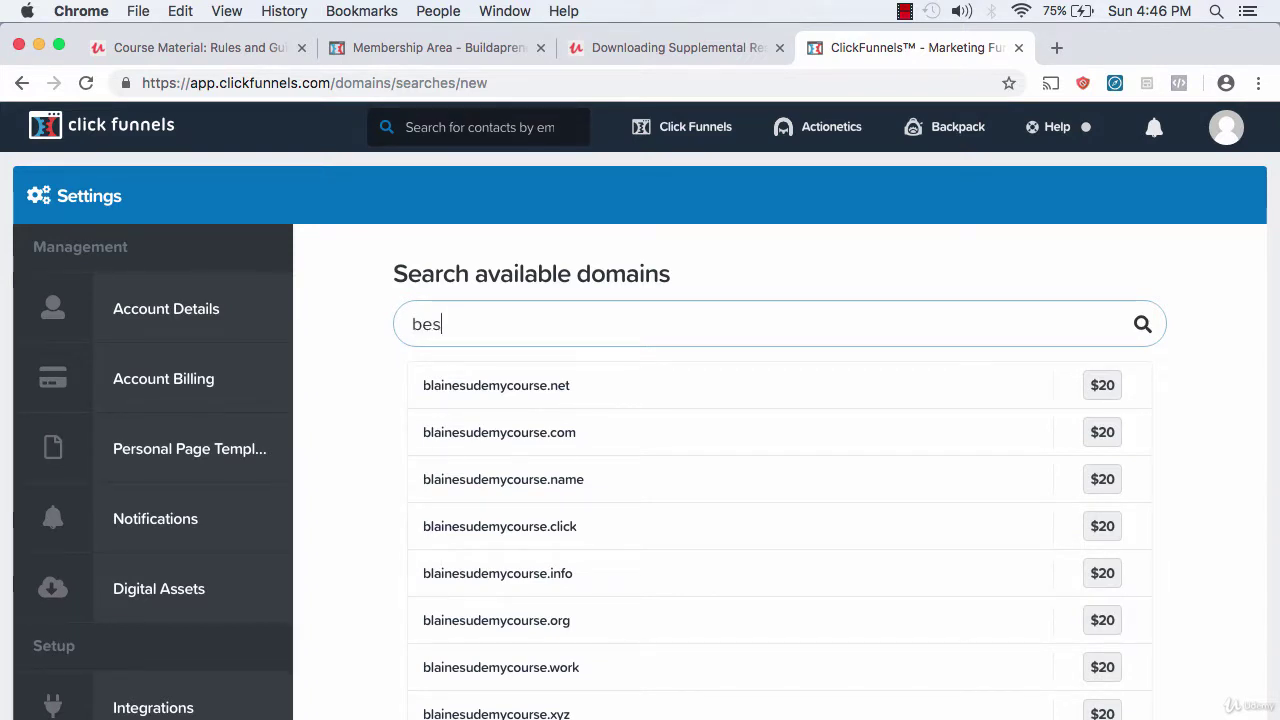
pyautogui.write('tudemycourse')
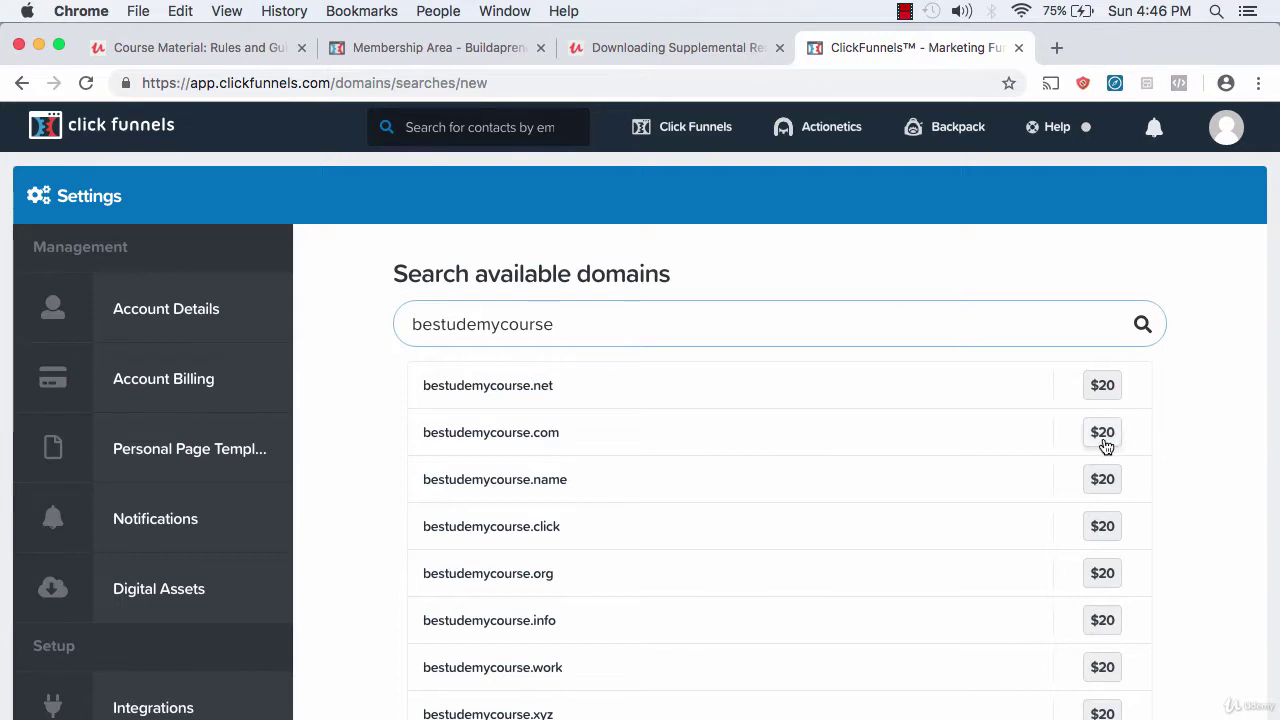
pyautogui.scroll(-3, 1234, 425)
pyautogui.scroll(3, 1234, 427)
pyautogui.doubleClick(470, 323)
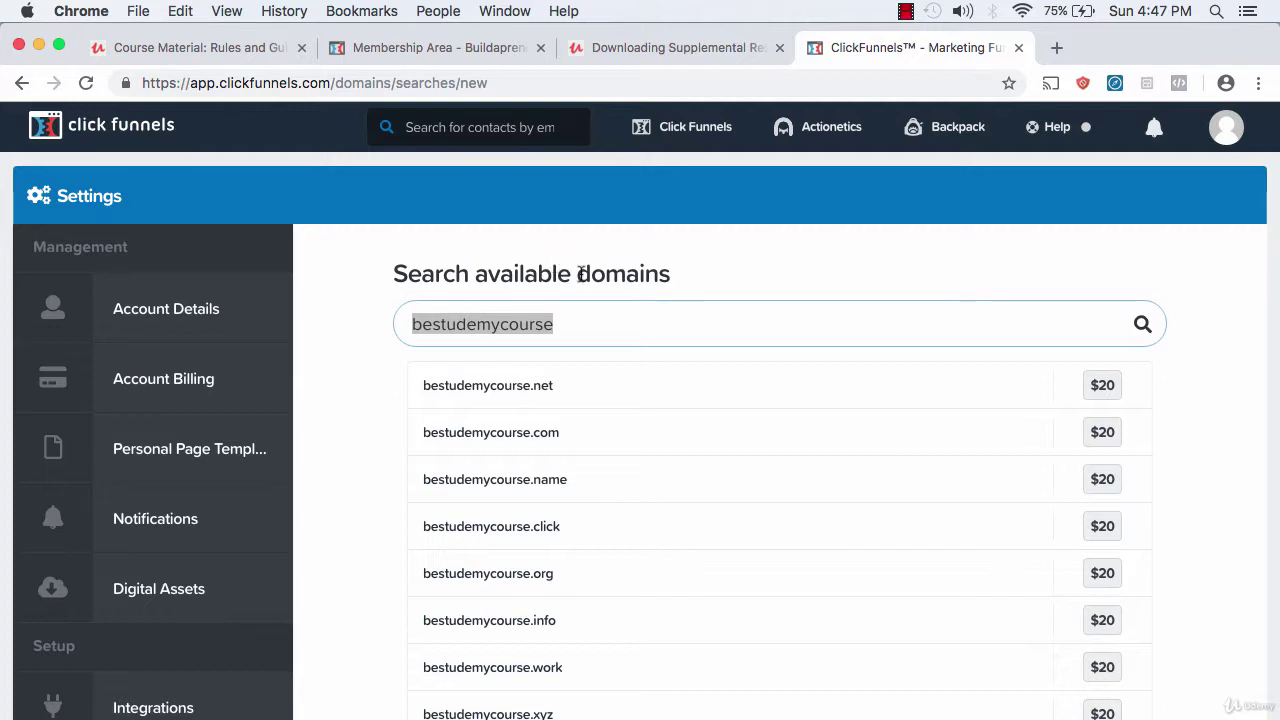
pyautogui.scroll(-3, 321, 661)
pyautogui.scroll(-2, 322, 655)
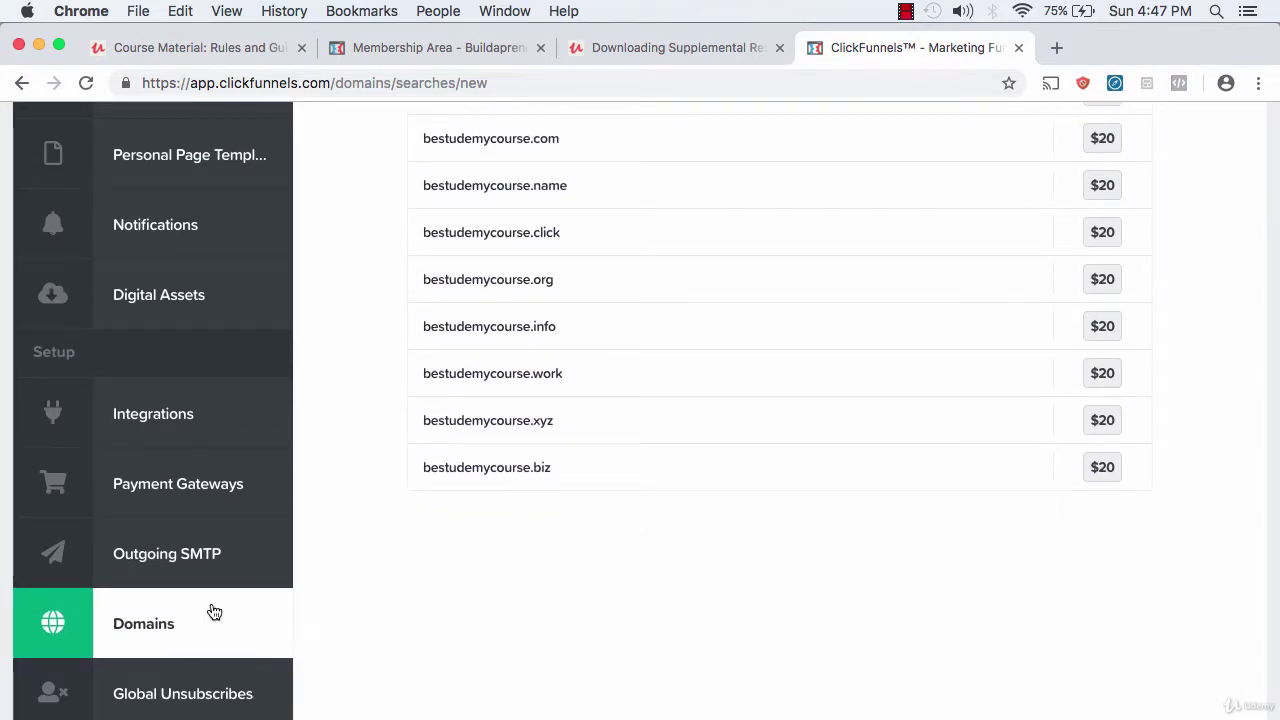
pyautogui.scroll(1, 422, 612)
pyautogui.scroll(2, 422, 616)
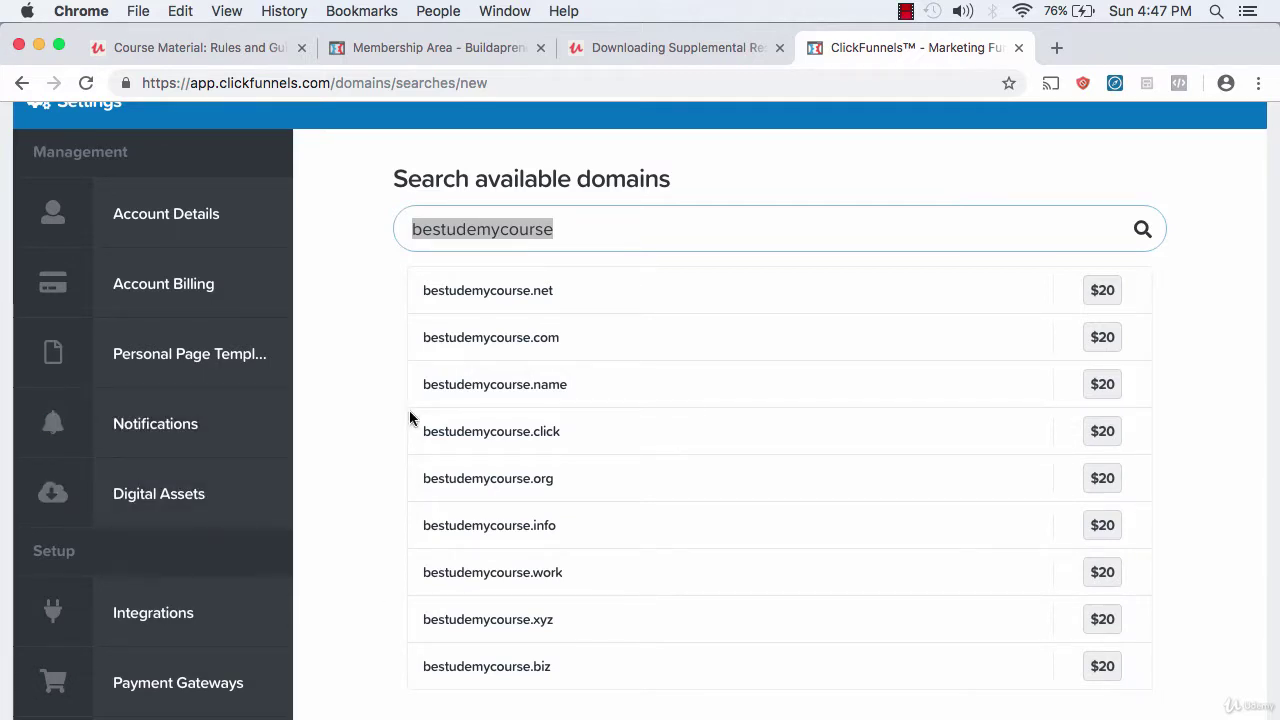
pyautogui.scroll(2, 409, 418)
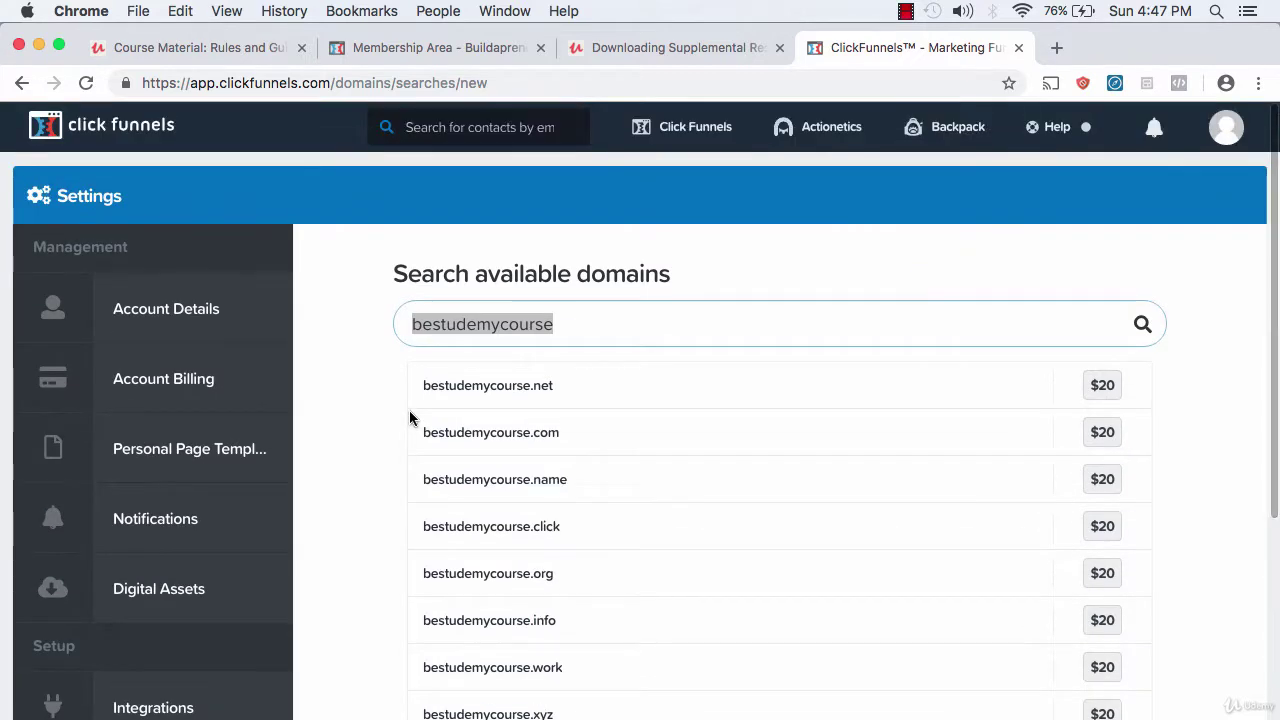
pyautogui.scroll(-5, 409, 418)
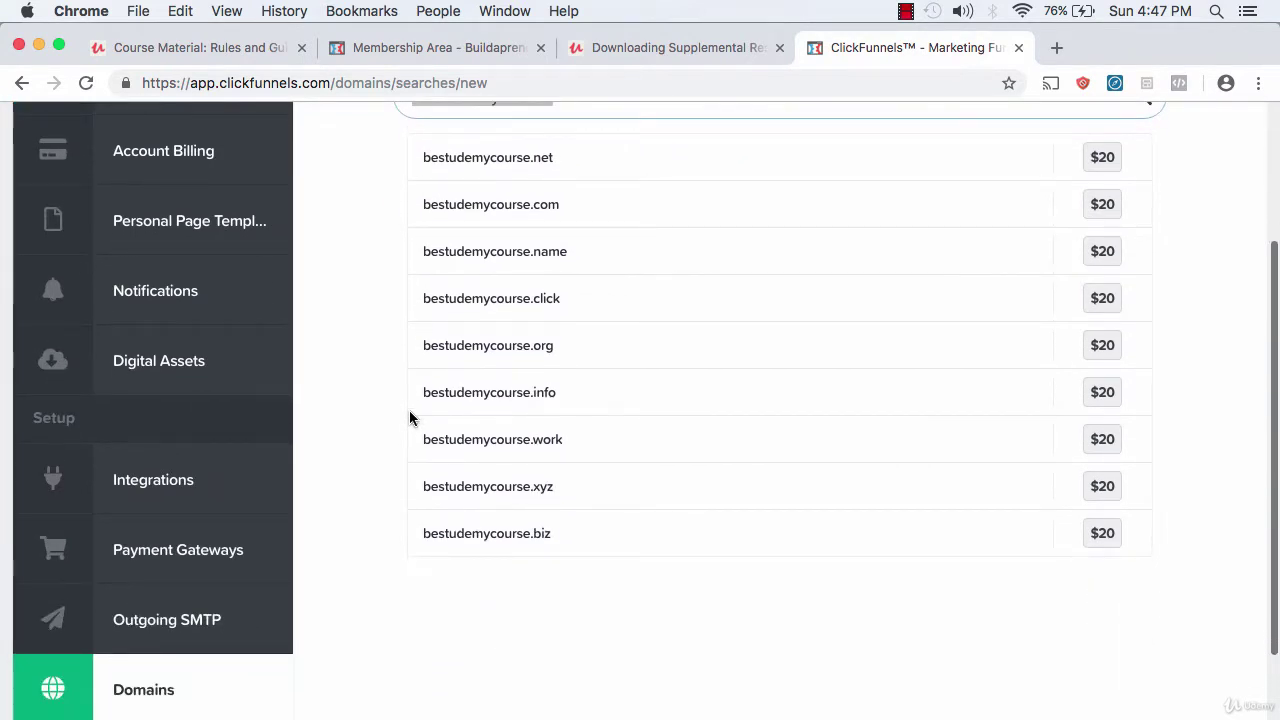
pyautogui.scroll(-5, 409, 418)
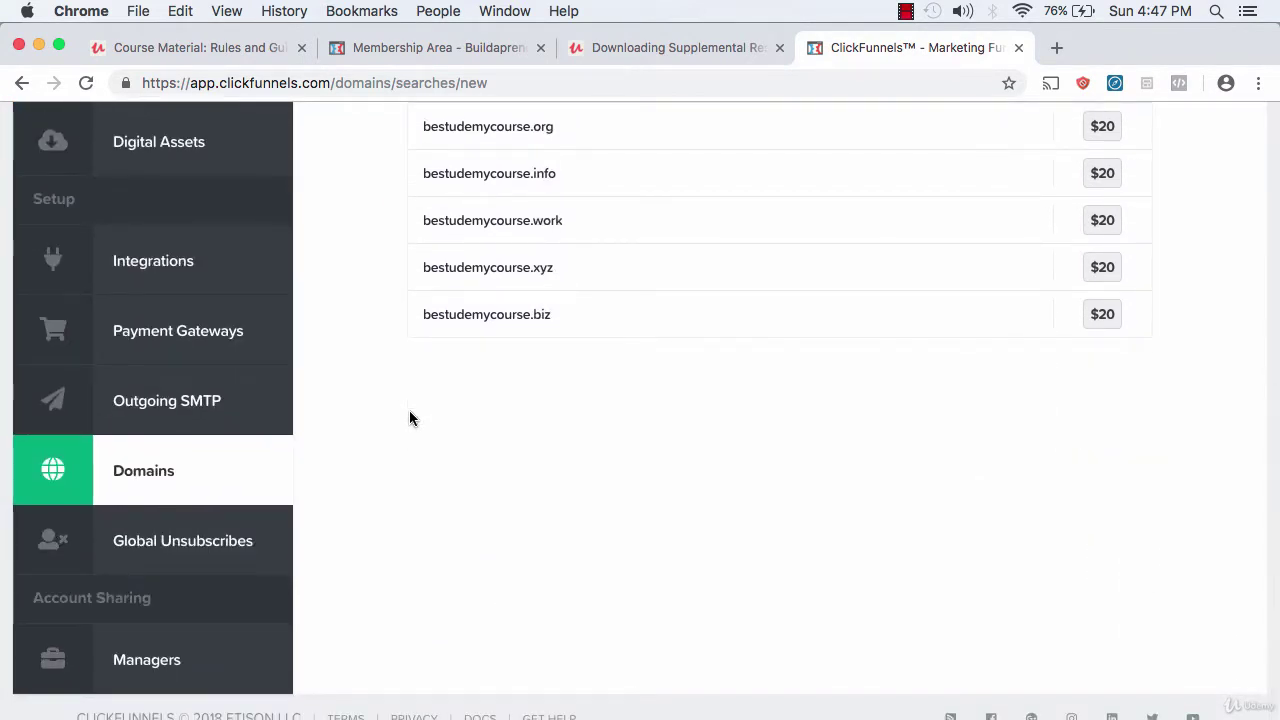
# Step: Return to My Domains, confirming funnel-training.com is secured with free auto-renew until August 06, 2019
pyautogui.click(130, 490)
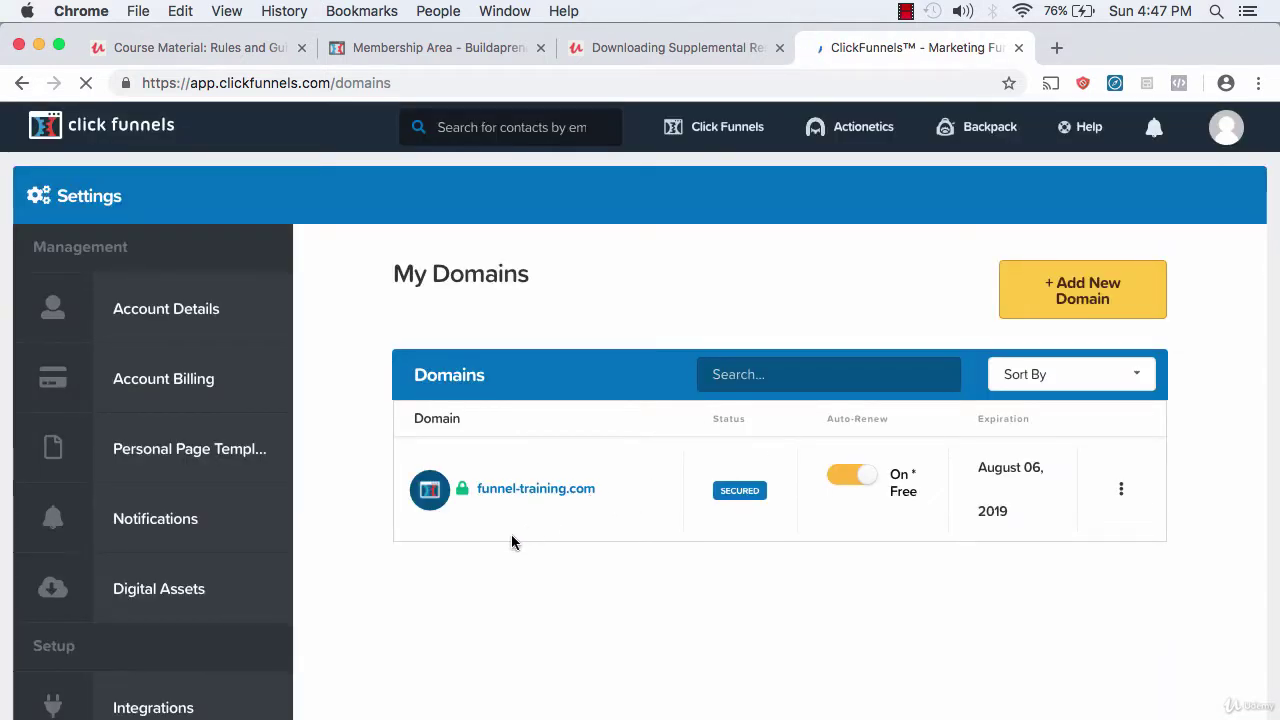
pyautogui.scroll(-1, 627, 517)
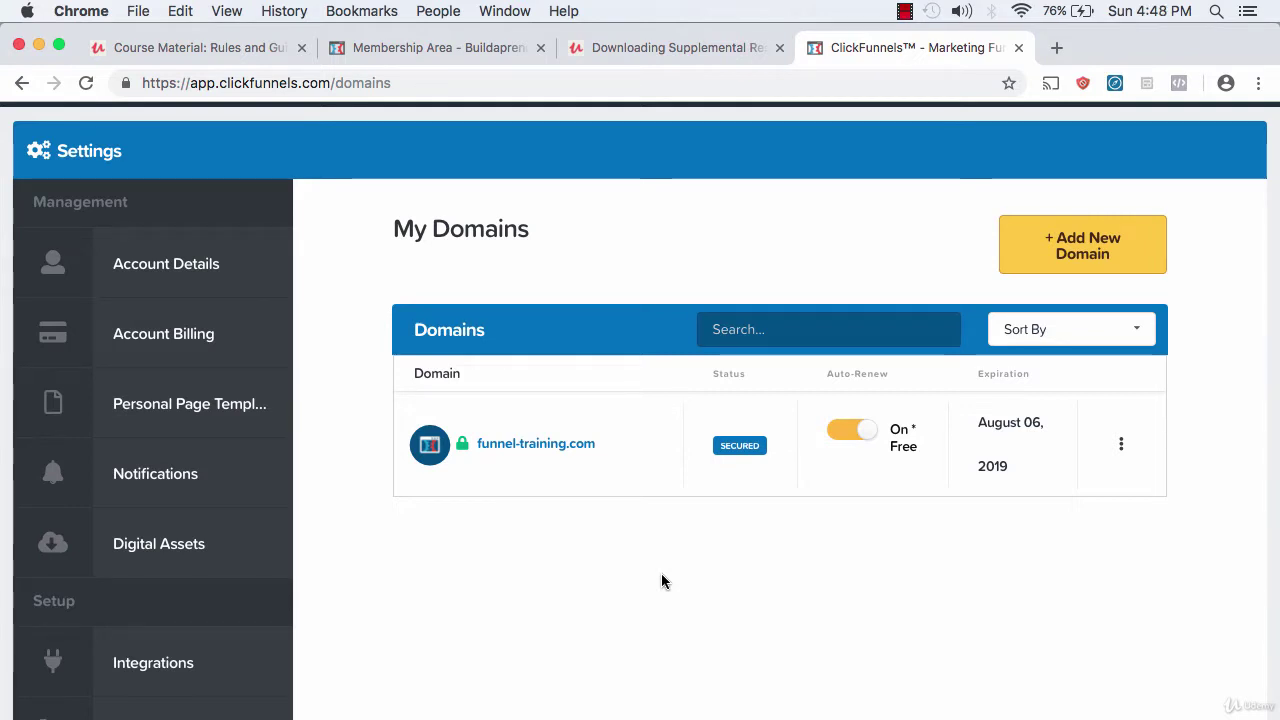
pyautogui.scroll(-2, 651, 537)
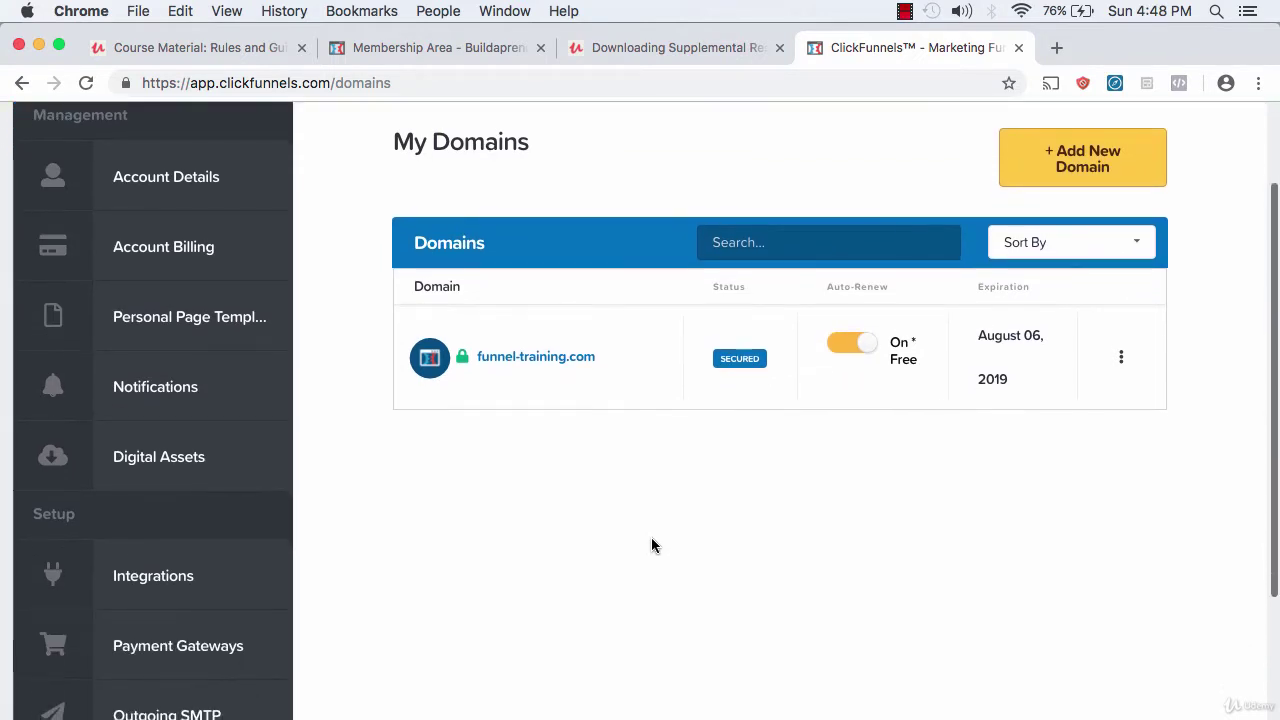